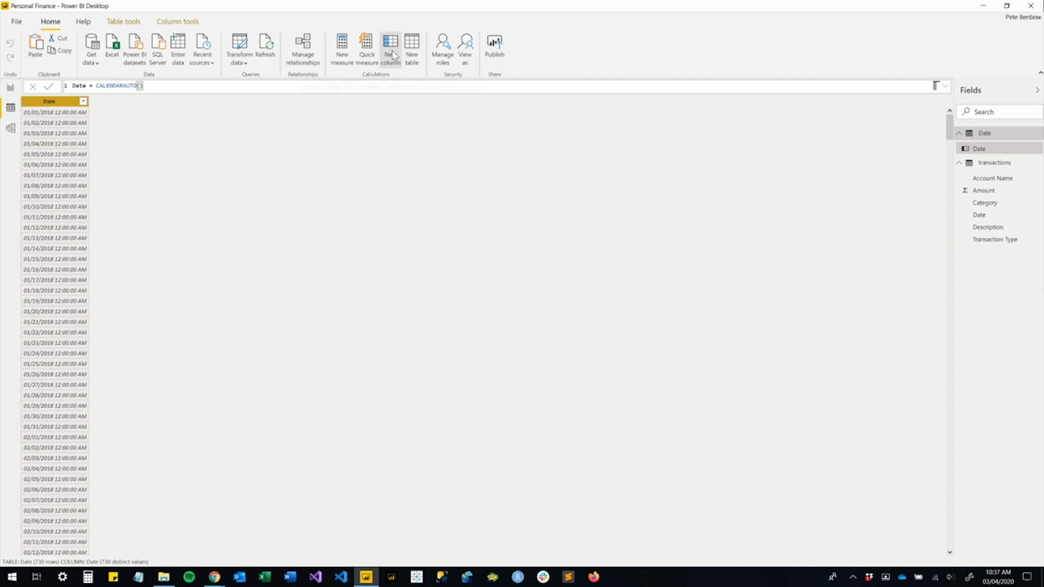
- Add a calculated column to the Date table with the formula Year = YEAR('Date'[Date])
{"action": "left_click", "coordinate": [395, 58]}
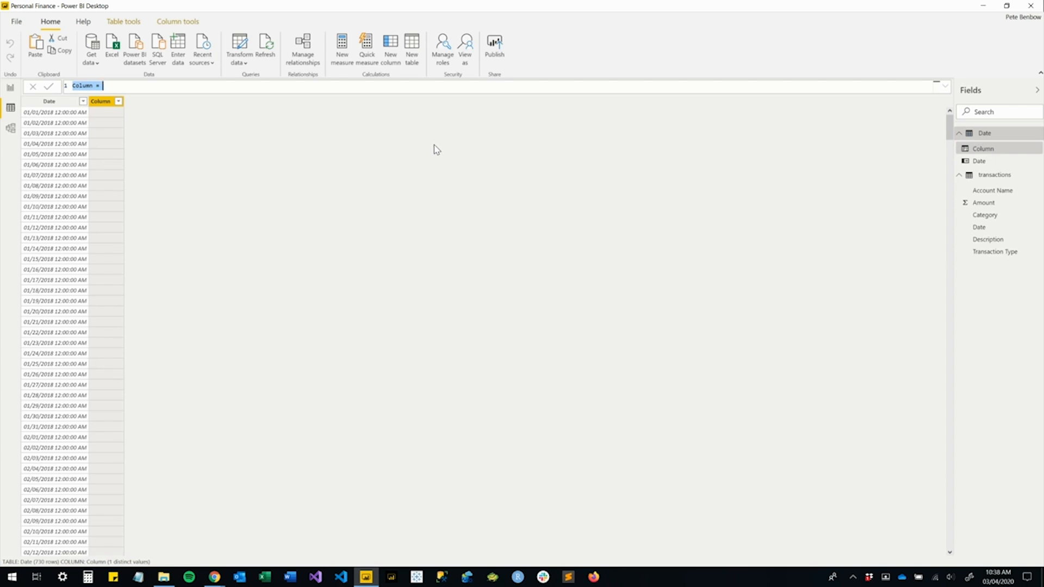
{"action": "type", "text": "Year = YEAR(Da"}
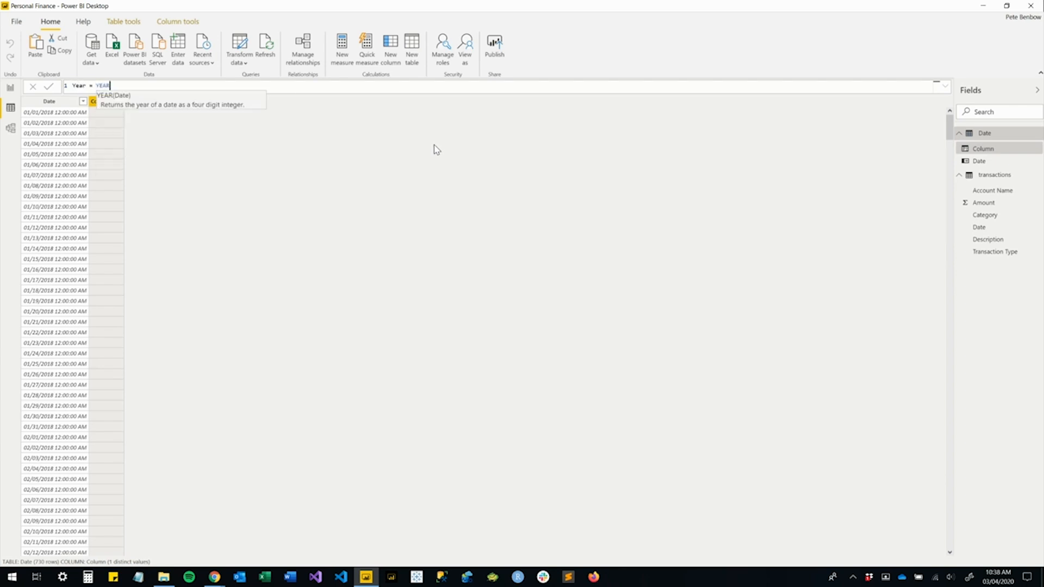
{"action": "key", "text": "Down"}
{"action": "key", "text": "Down"}
{"action": "key", "text": "Down"}
{"action": "key", "text": "Tab"}
{"action": "type", "text": ")"}
{"action": "key", "text": "Return"}
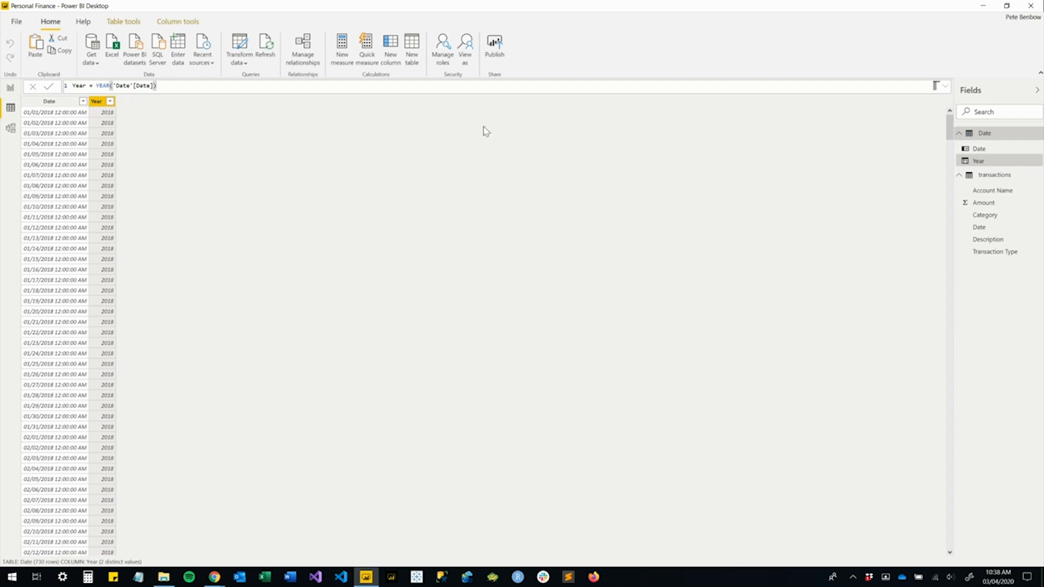
- Add a calculated column to the Date table with the formula Day = DAY('Date'[Date])
{"action": "left_click", "coordinate": [383, 48]}
{"action": "type", "text": "Day = DAY(Date"}
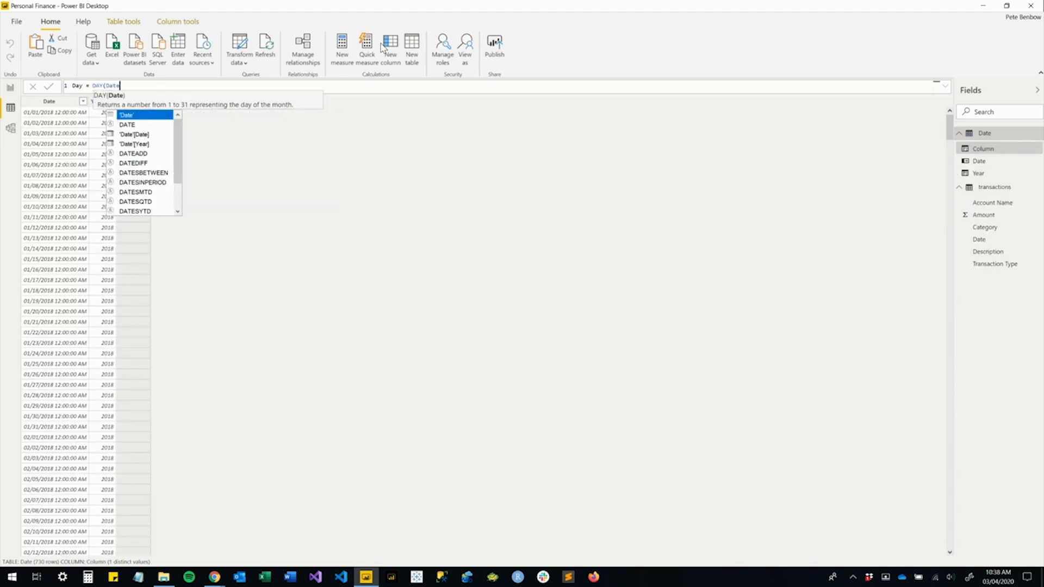
{"action": "key", "text": "Down"}
{"action": "key", "text": "Down"}
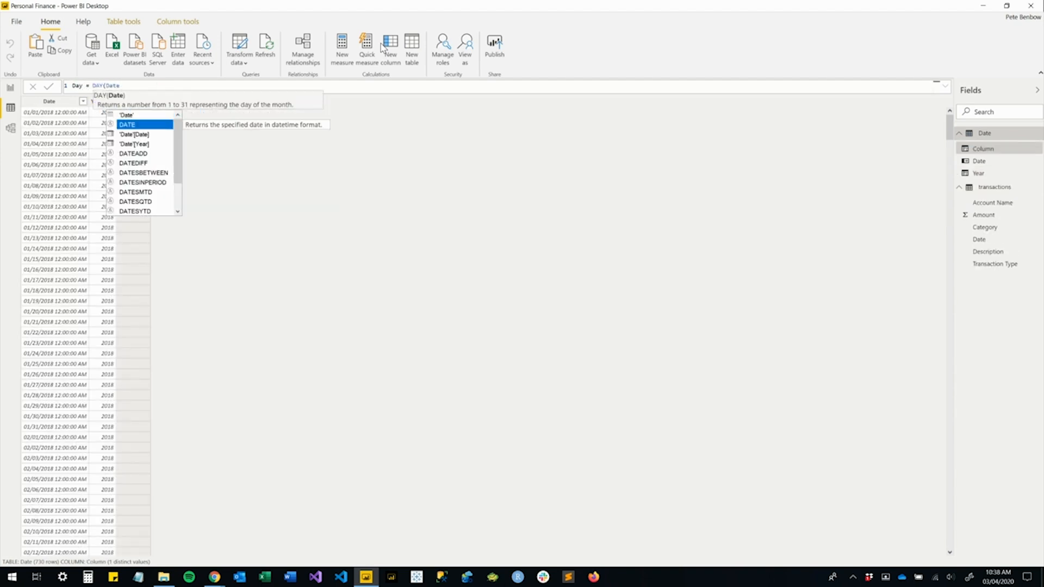
{"action": "key", "text": "Tab"}
{"action": "type", "text": ")"}
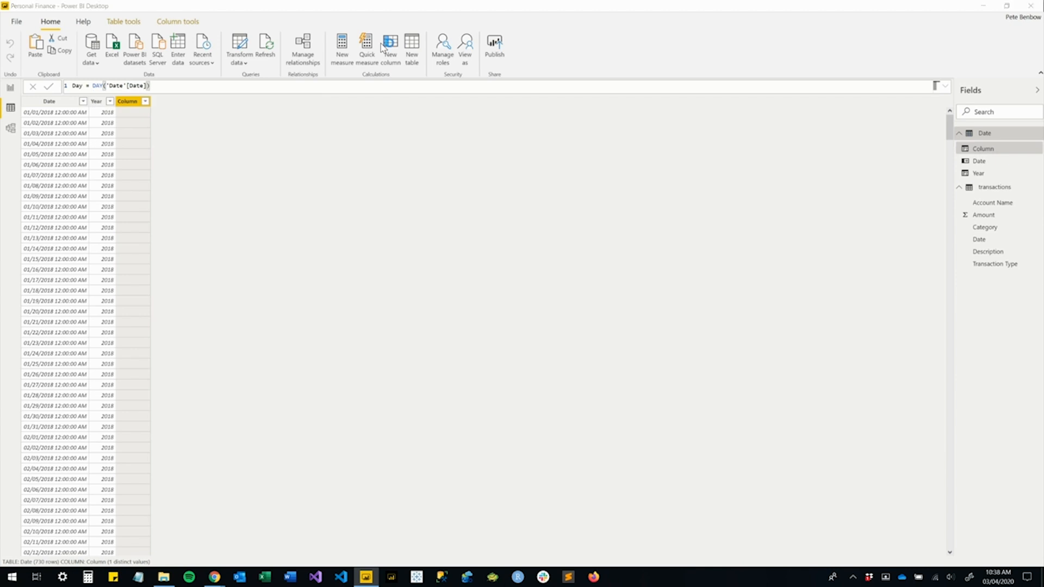
{"action": "key", "text": "Return"}
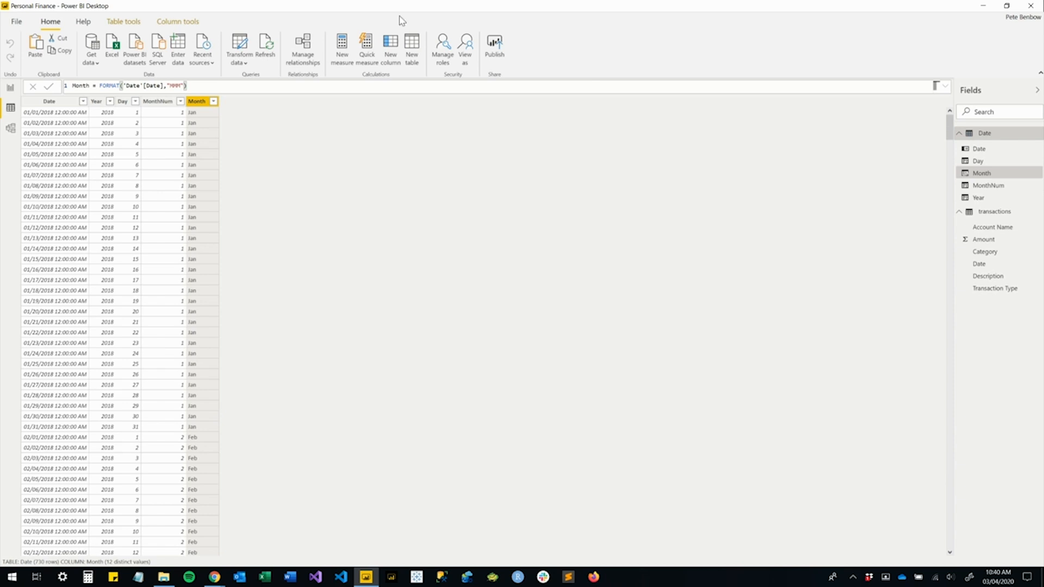
- Add a calculated column to the Date table with the formula Quarter = "Q" & FORMAT('Date'[Date],"")
{"action": "left_click", "coordinate": [392, 52]}
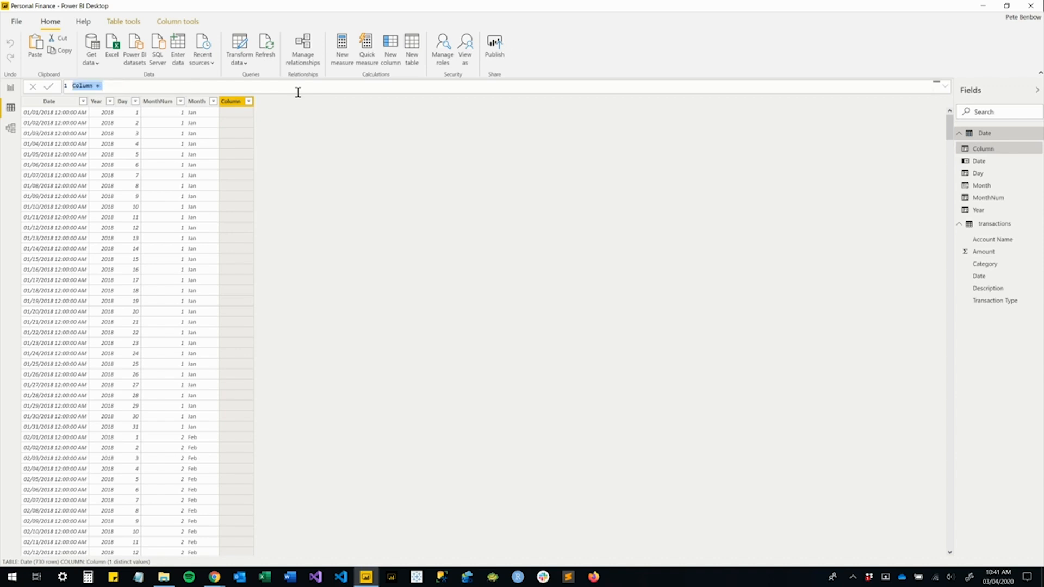
{"action": "type", "text": "Quarter = \"Q\" & FORMAT(date"}
{"action": "key", "text": "Down"}
{"action": "key", "text": "Down"}
{"action": "key", "text": "Down"}
{"action": "key", "text": "Down"}
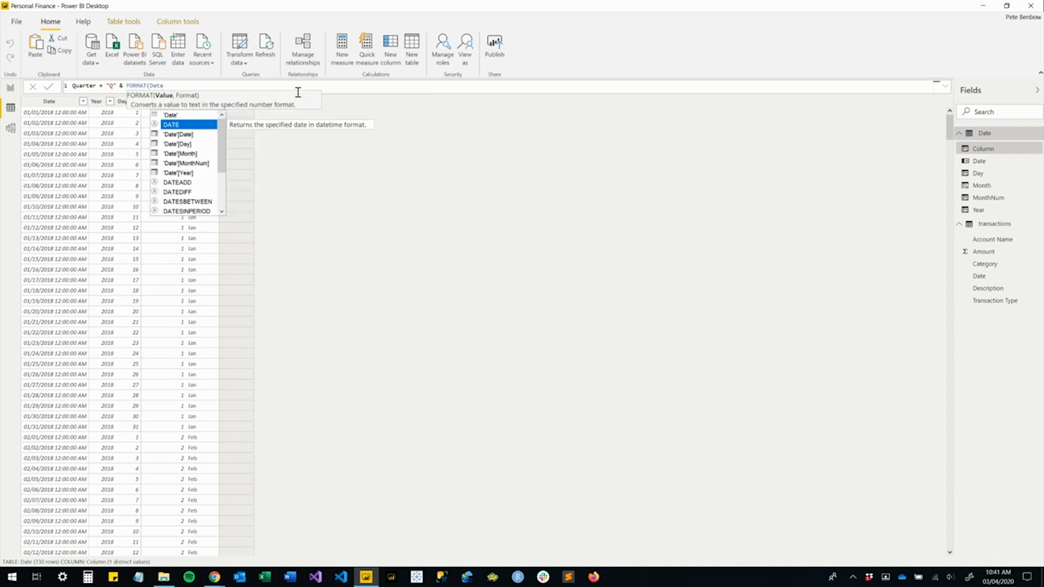
{"action": "key", "text": "Up"}
{"action": "key", "text": "Up"}
{"action": "key", "text": "Tab"}
{"action": "type", "text": ")"}
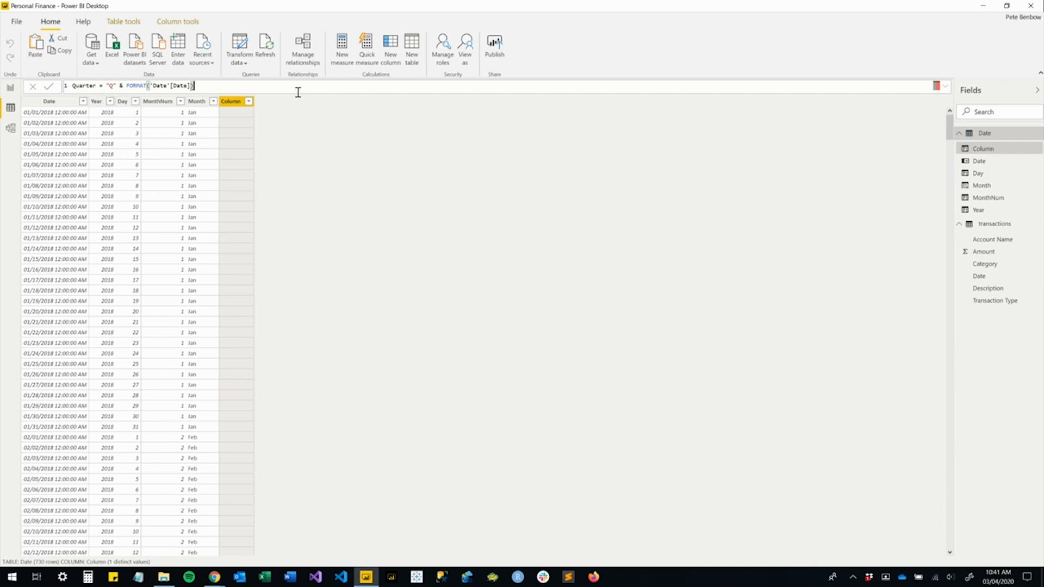
{"action": "key", "text": "Left"}
{"action": "type", "text": ",\"\""}
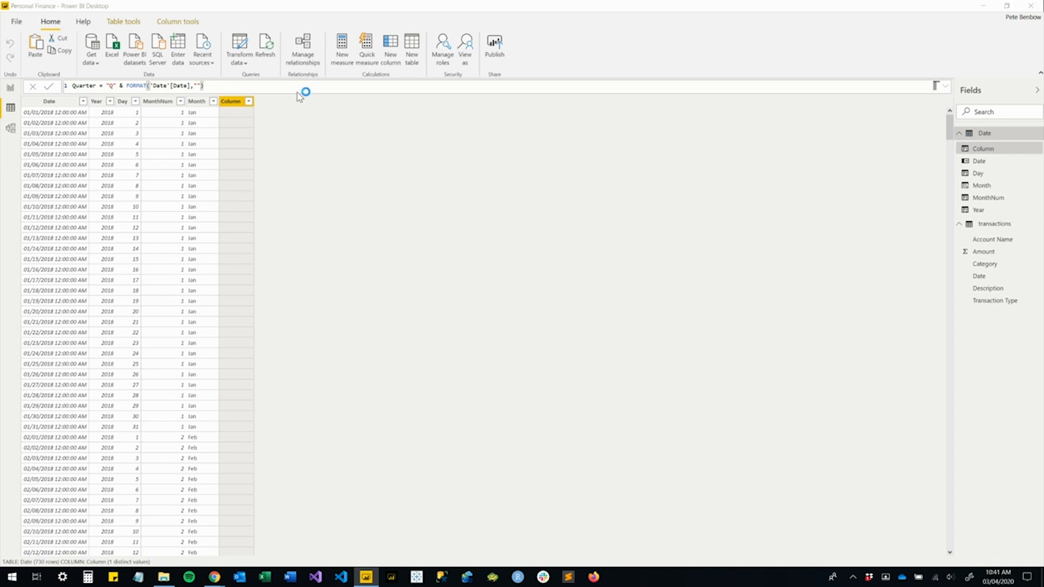
{"action": "key", "text": "Return"}
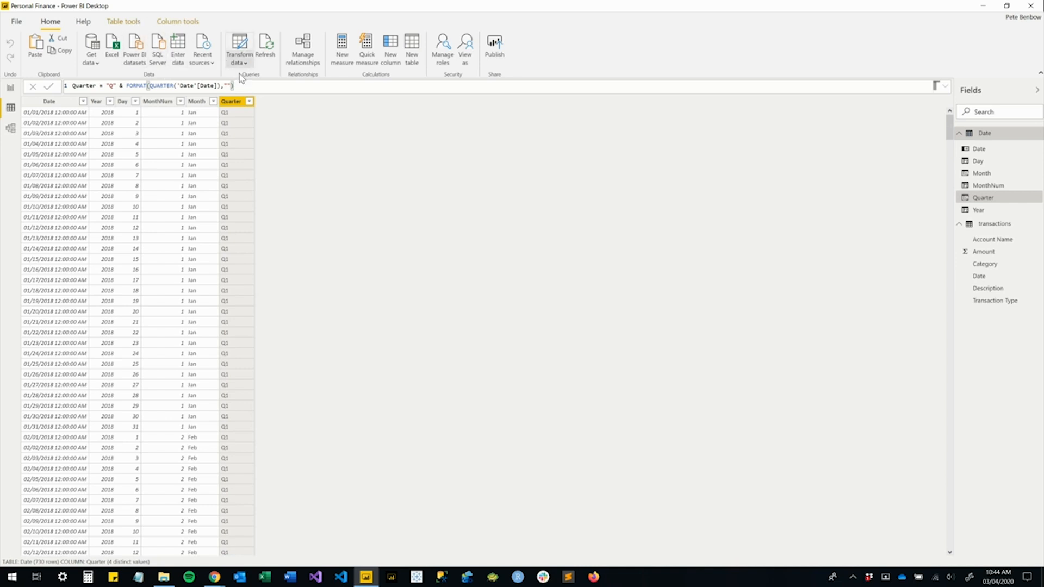
- Add a calculated column to the Date table with the formula DatesWithTransactions = 'Date'[Date] <= MAX(transactions[Date])
{"action": "left_click", "coordinate": [391, 48]}
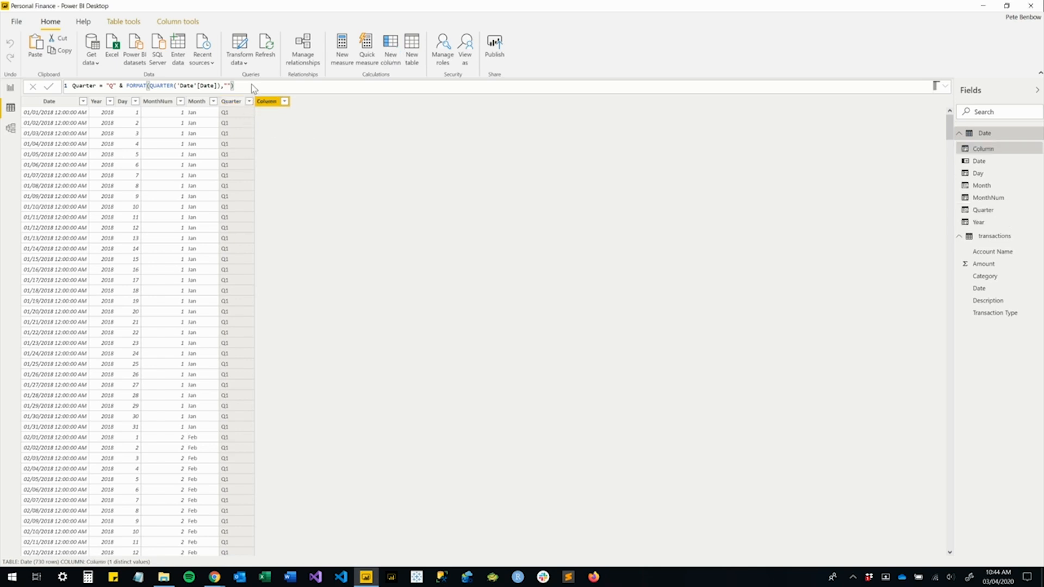
{"action": "type", "text": "D"}
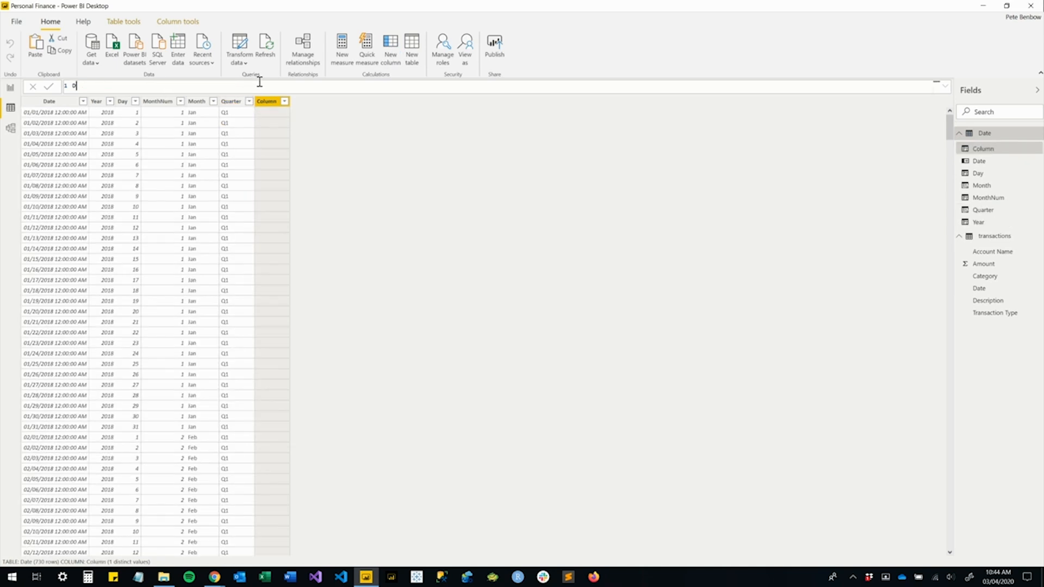
{"action": "type", "text": "atesWithTransactions = 'Date"}
{"action": "key", "text": "Down"}
{"action": "key", "text": "Down"}
{"action": "key", "text": "Tab"}
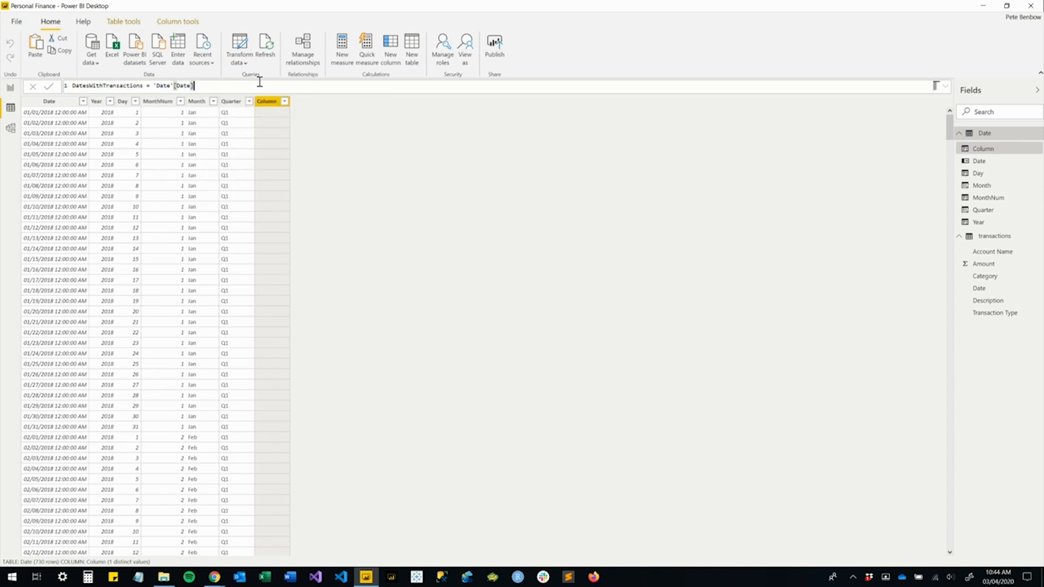
{"action": "type", "text": "<= MA"}
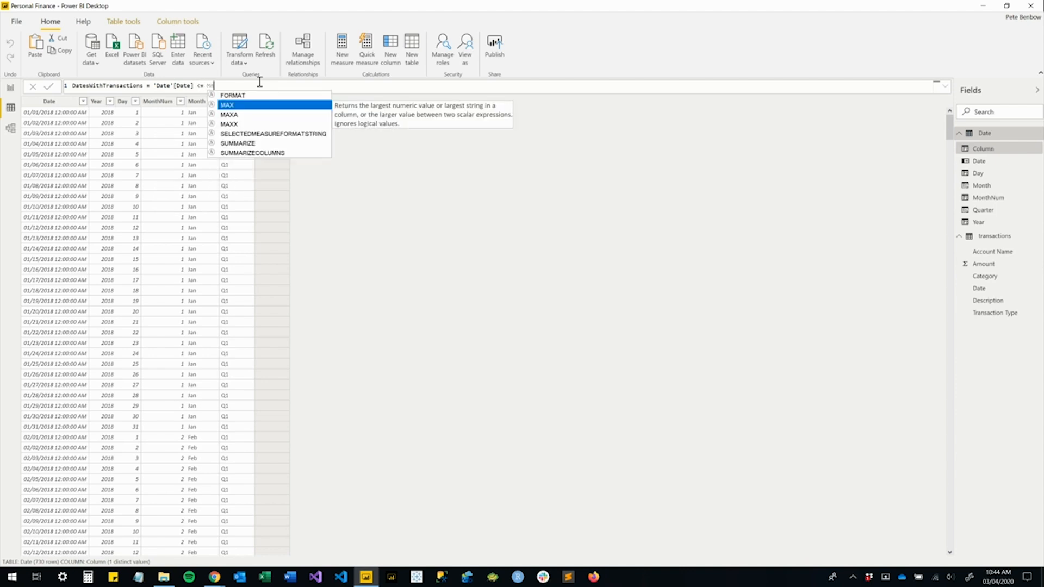
{"action": "type", "text": "X(trans"}
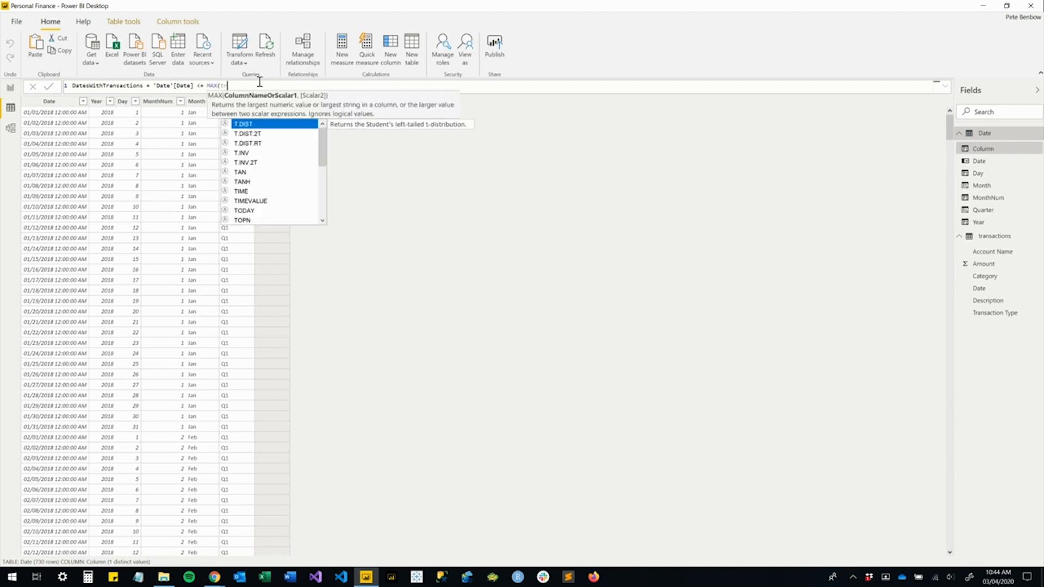
{"action": "key", "text": "Down"}
{"action": "key", "text": "Down"}
{"action": "key", "text": "Down"}
{"action": "key", "text": "Down"}
{"action": "key", "text": "Tab"}
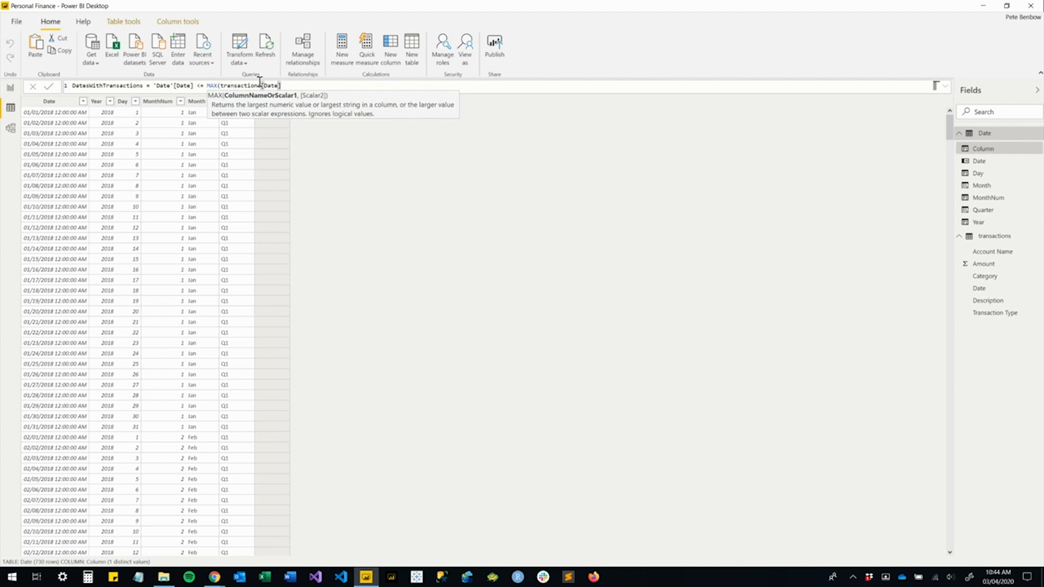
{"action": "type", "text": ")"}
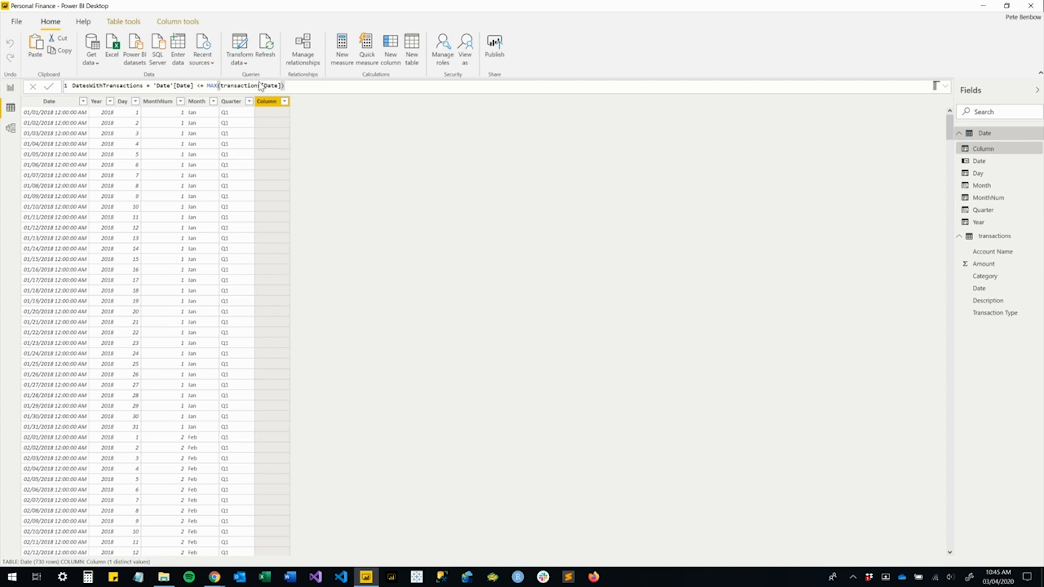
{"action": "key", "text": "Return"}
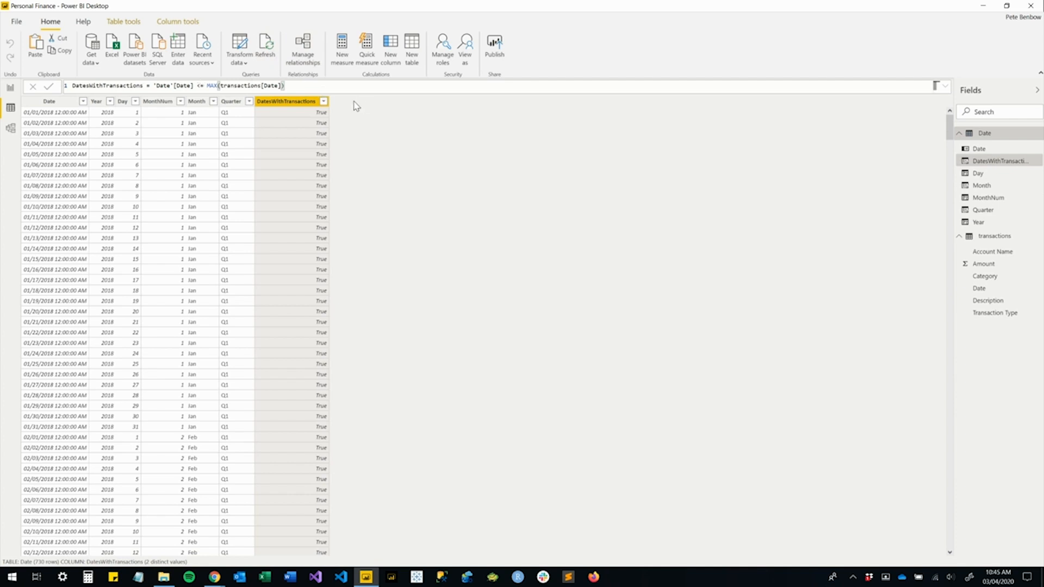
- Filter the DatesWithTransactions column to show only False rows, and clear all filters again
{"action": "left_click", "coordinate": [323, 105]}
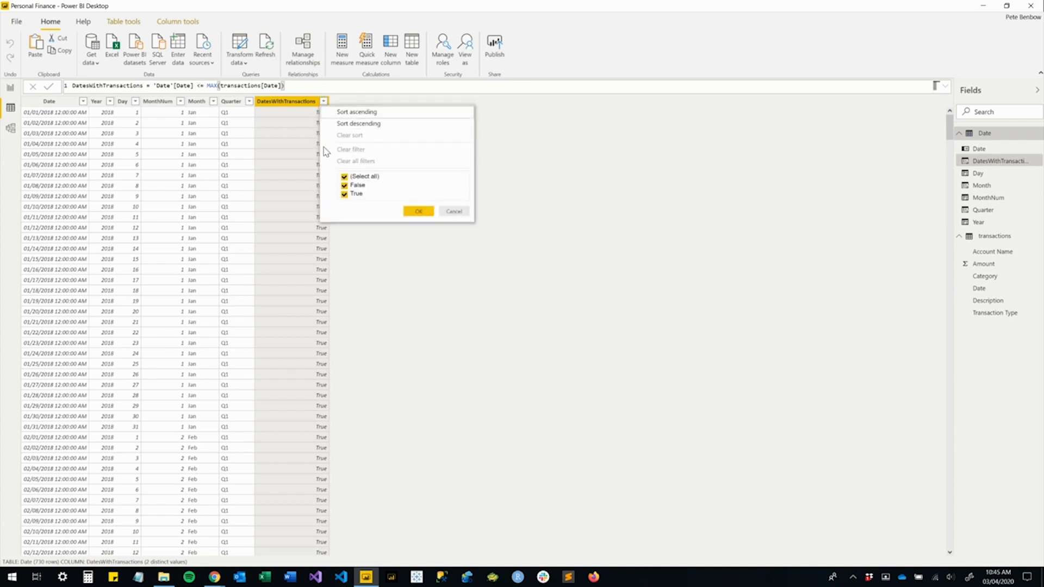
{"action": "left_click", "coordinate": [352, 176]}
{"action": "left_click", "coordinate": [353, 185]}
{"action": "left_click", "coordinate": [418, 211]}
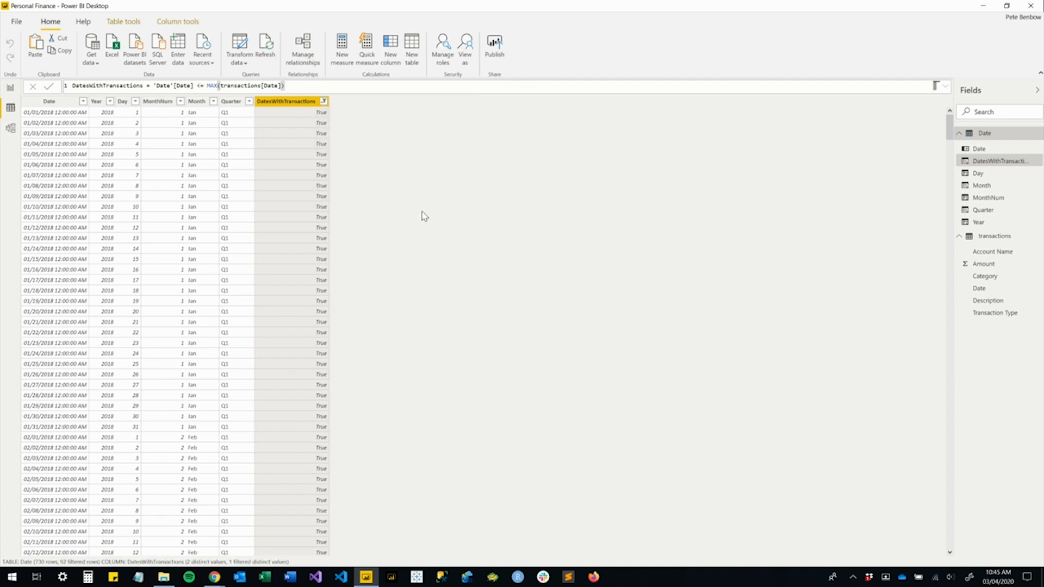
{"action": "left_click", "coordinate": [323, 101]}
{"action": "left_click", "coordinate": [354, 161]}
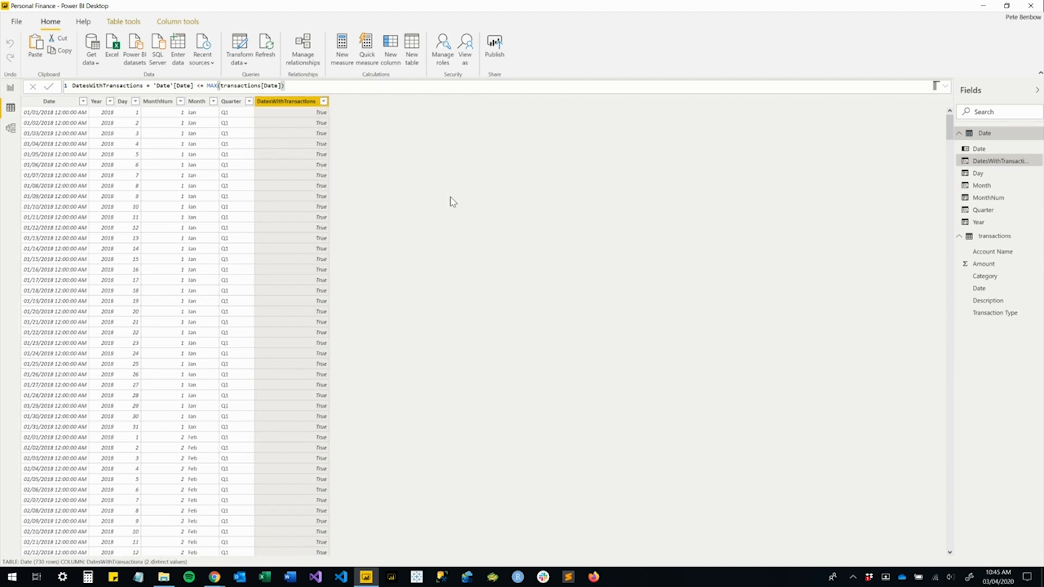